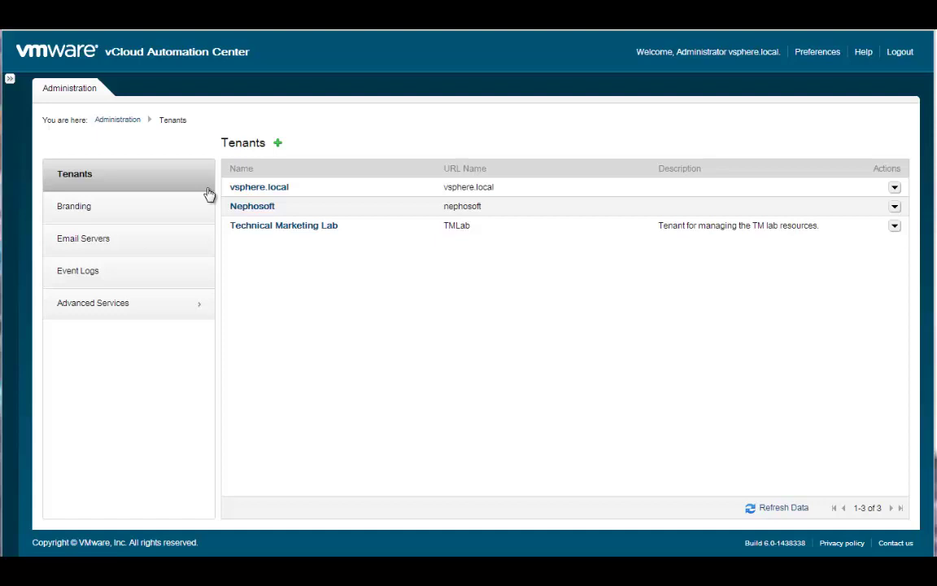
# Review the inbound email server's configuration in the default email servers, leaving its settings unedited.
pyautogui.click(158, 244)
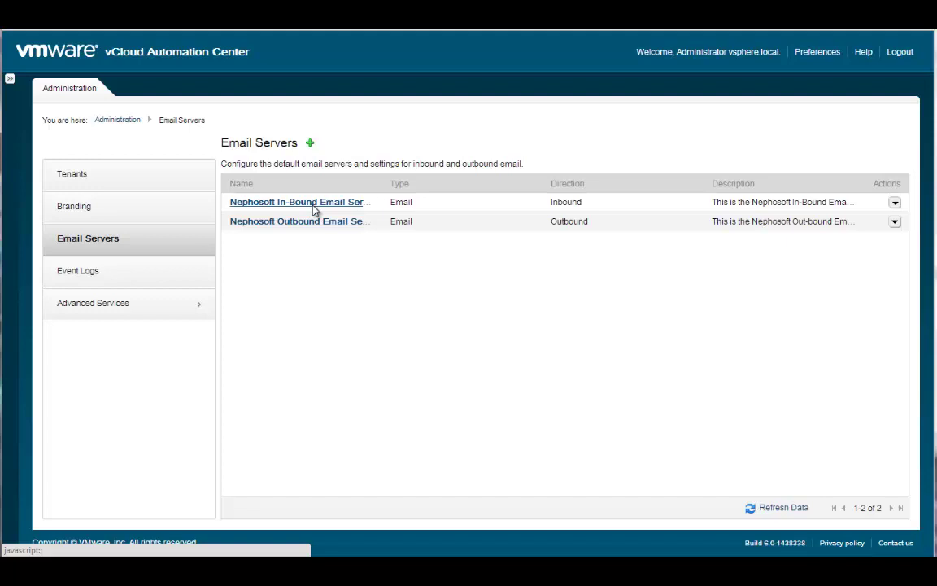
pyautogui.click(315, 210)
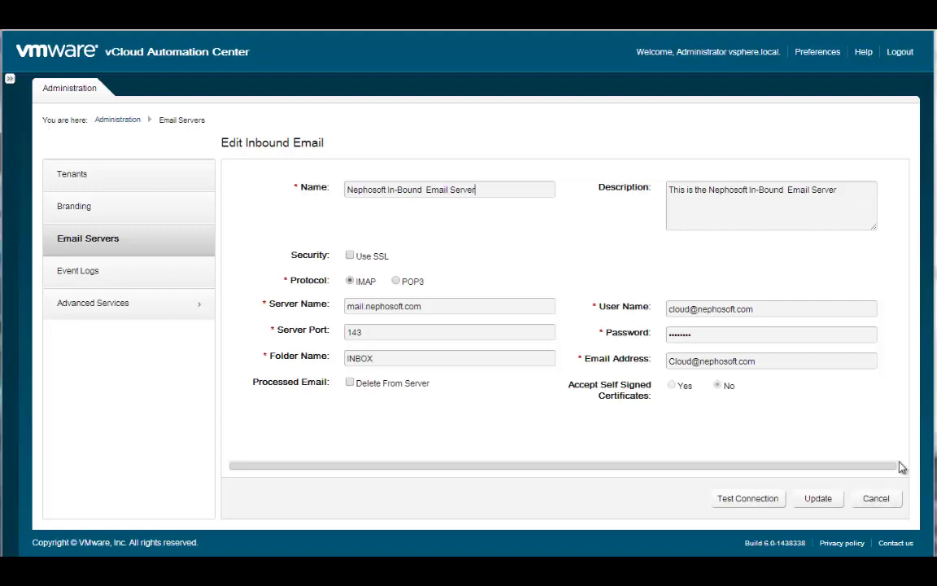
pyautogui.click(882, 499)
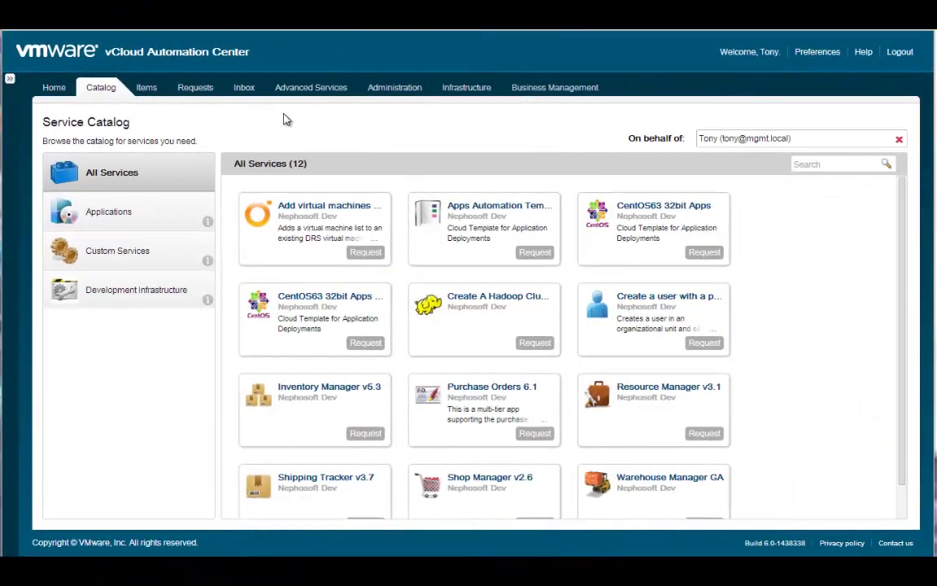
# Start a new custom group named "Finance Group" with the description "Fiance Group Approvals".
pyautogui.click(398, 92)
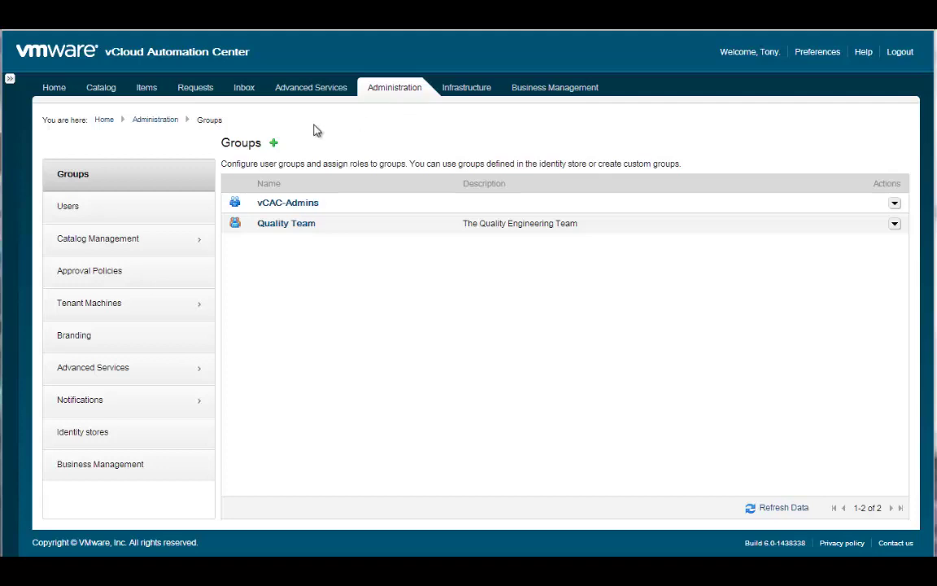
pyautogui.click(274, 146)
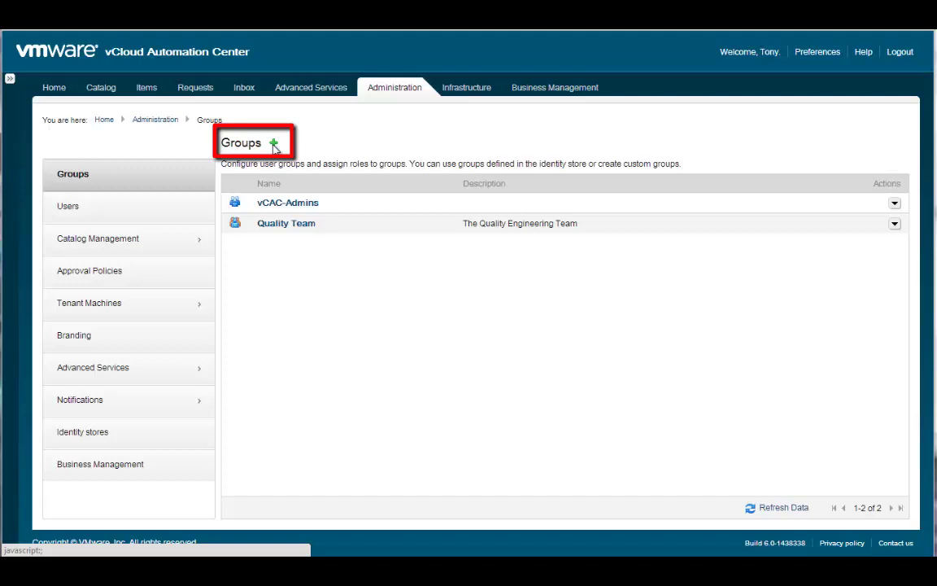
pyautogui.click(274, 144)
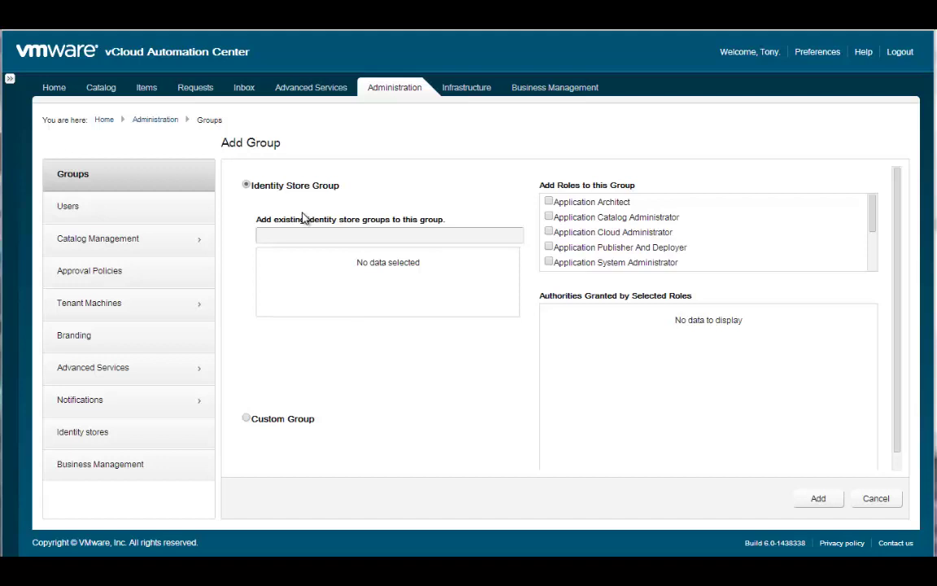
pyautogui.click(247, 419)
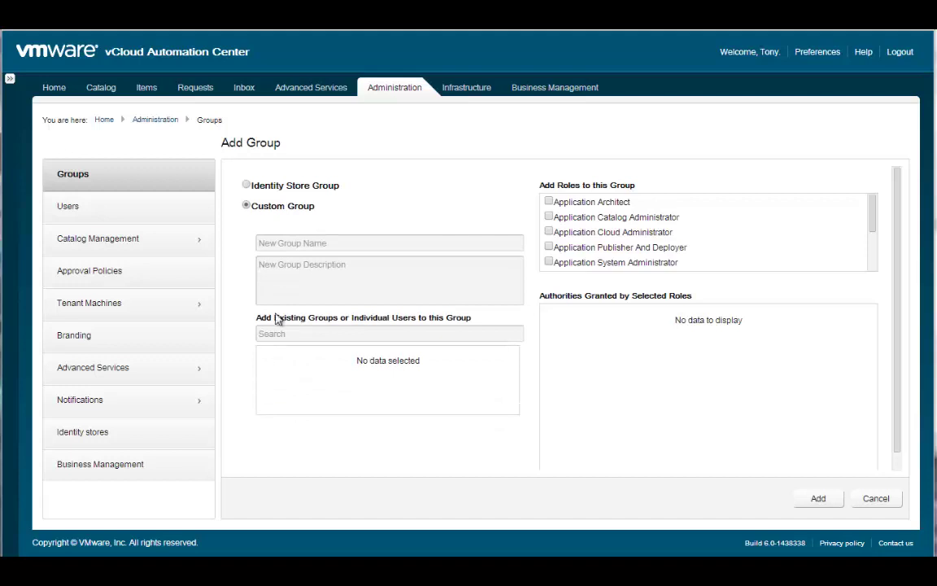
pyautogui.click(287, 243)
pyautogui.write('Finance Group')
pyautogui.click(287, 269)
pyautogui.write('Fiance ')
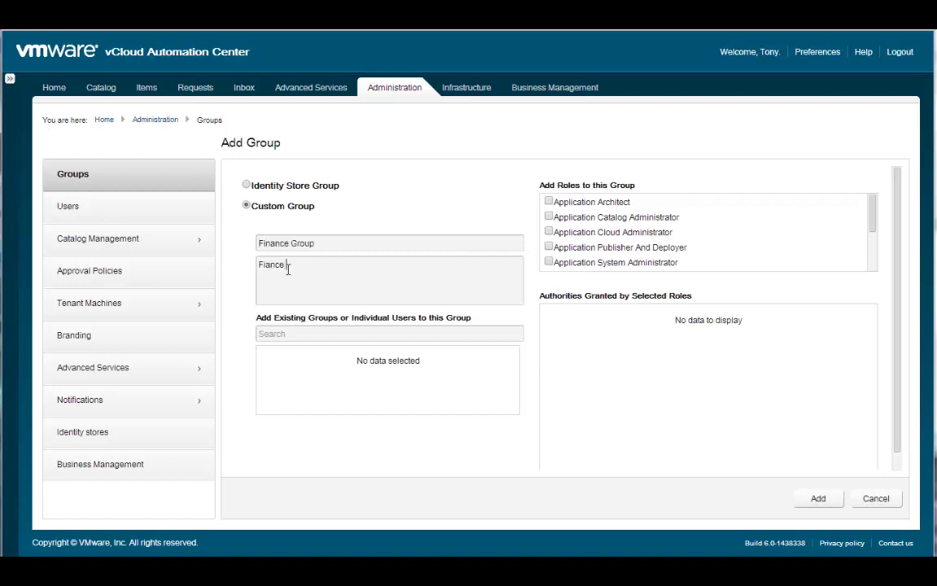
pyautogui.write('Group Approvals')
# Find and add three individual users as members of the Finance Group, and save the new group.
pyautogui.click(293, 334)
pyautogui.write('Rich')
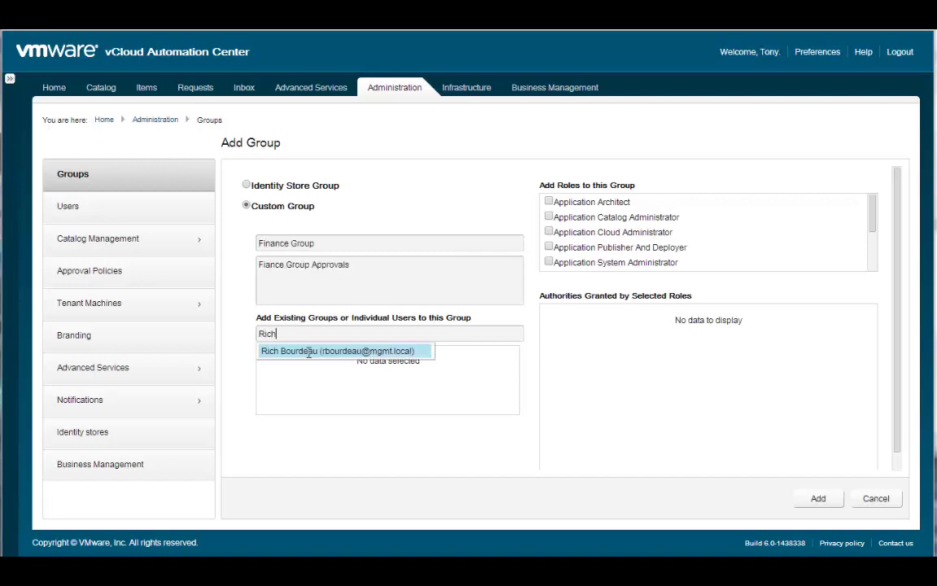
pyautogui.press('BackSpace')
pyautogui.press('BackSpace')
pyautogui.press('BackSpace')
pyautogui.press('BackSpace')
pyautogui.write('Na')
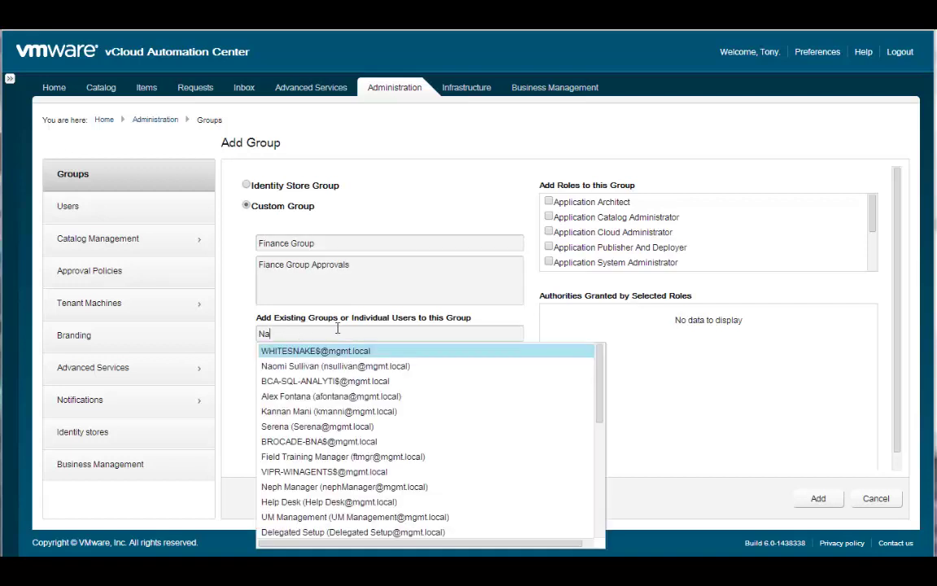
pyautogui.click(317, 366)
pyautogui.click(291, 333)
pyautogui.write('Har')
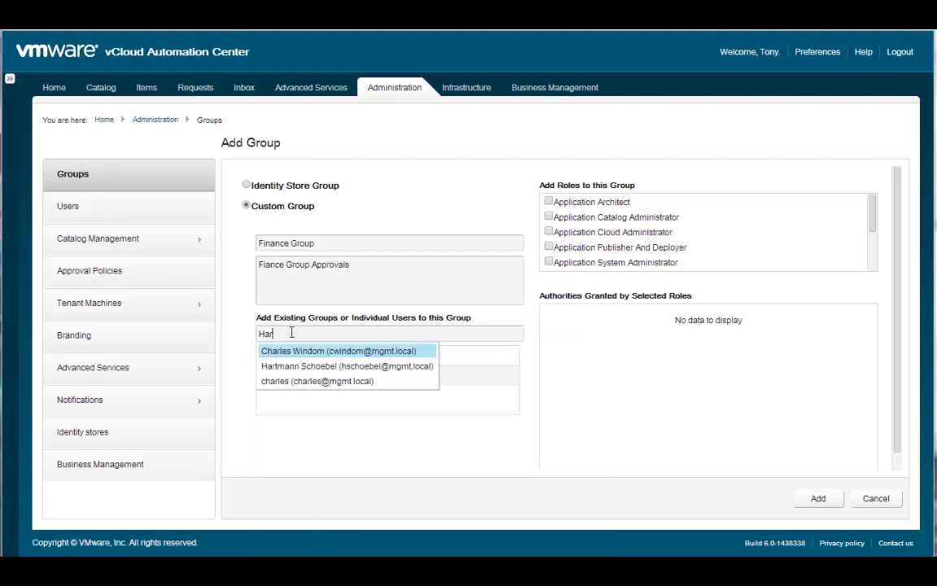
pyautogui.click(298, 368)
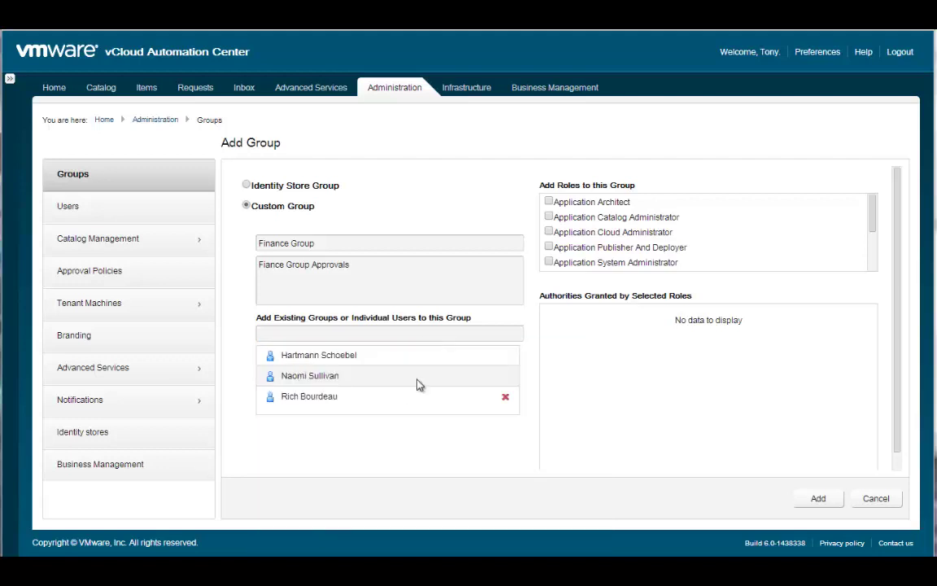
pyautogui.click(820, 498)
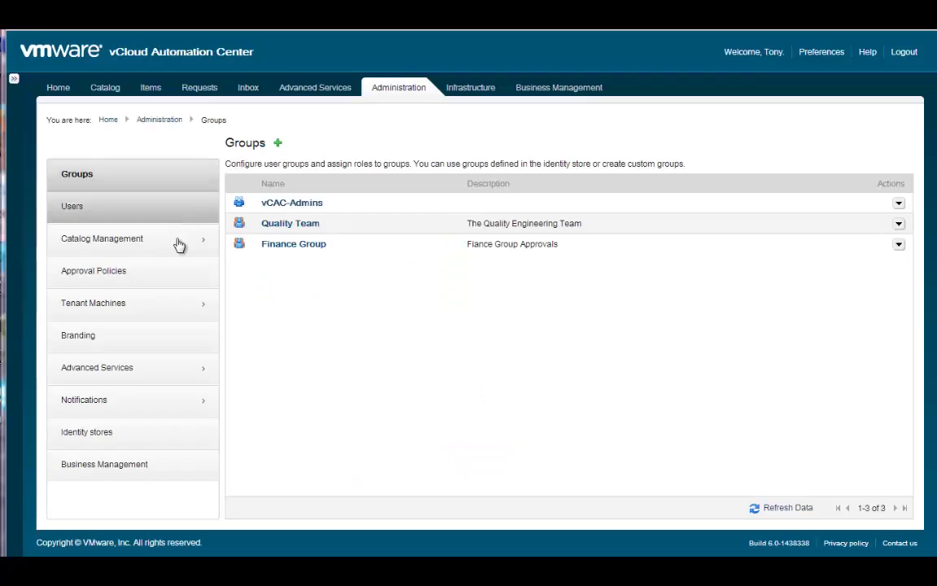
# Enable the workitem-service Approval scenario in the tenant's notification scenarios and save the change.
pyautogui.click(154, 410)
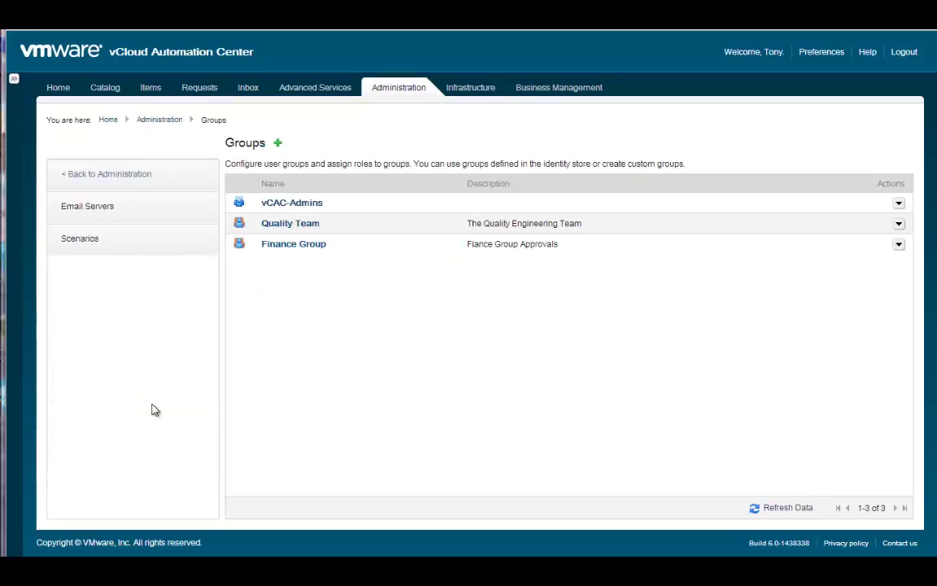
pyautogui.click(92, 247)
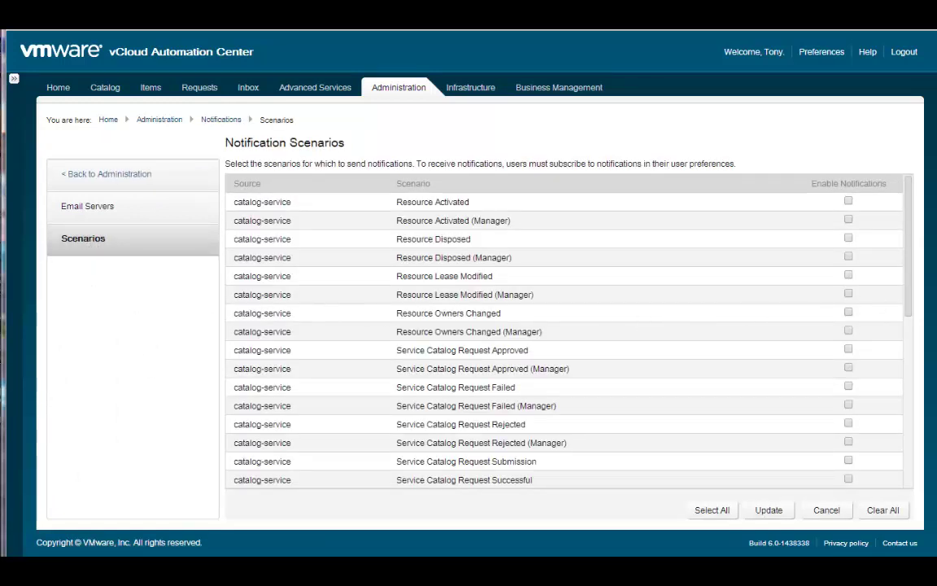
pyautogui.moveTo(909, 303); pyautogui.dragTo(908, 485)
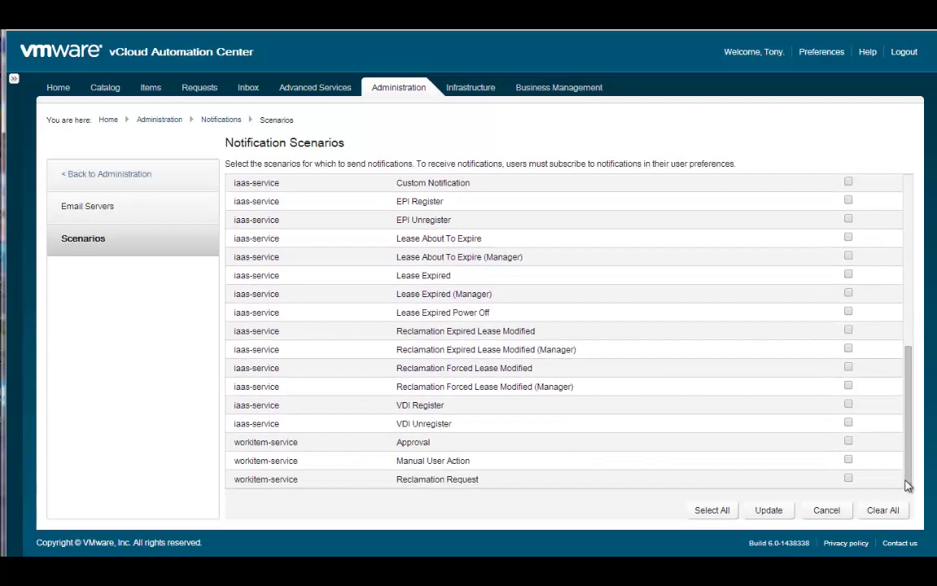
pyautogui.click(848, 442)
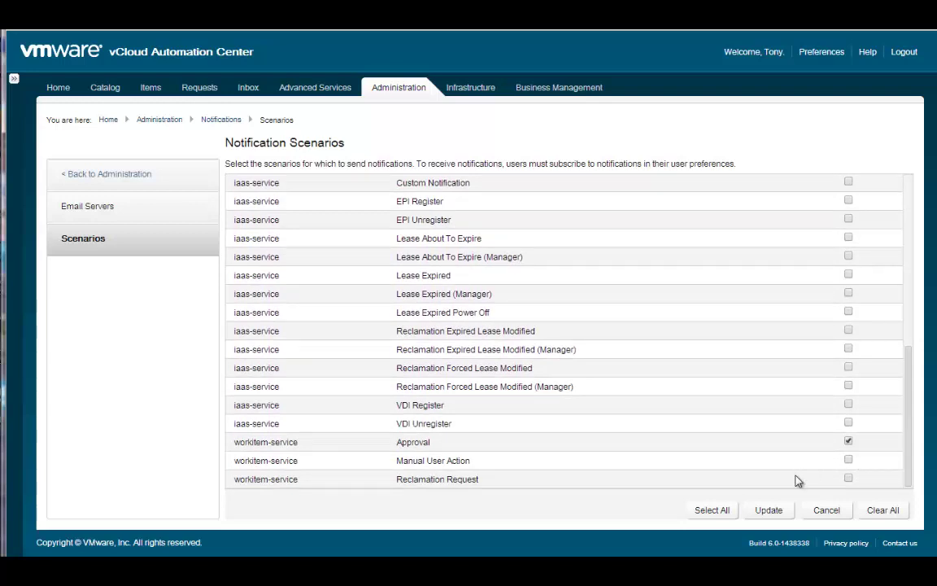
pyautogui.click(763, 513)
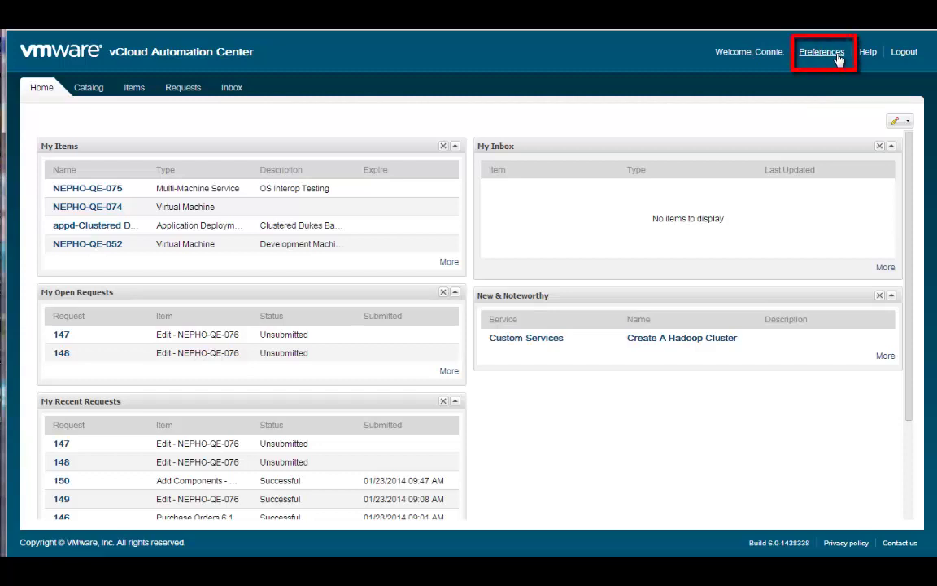
# Enable email notifications in the signed-in user's preferences and close the preferences.
pyautogui.click(837, 55)
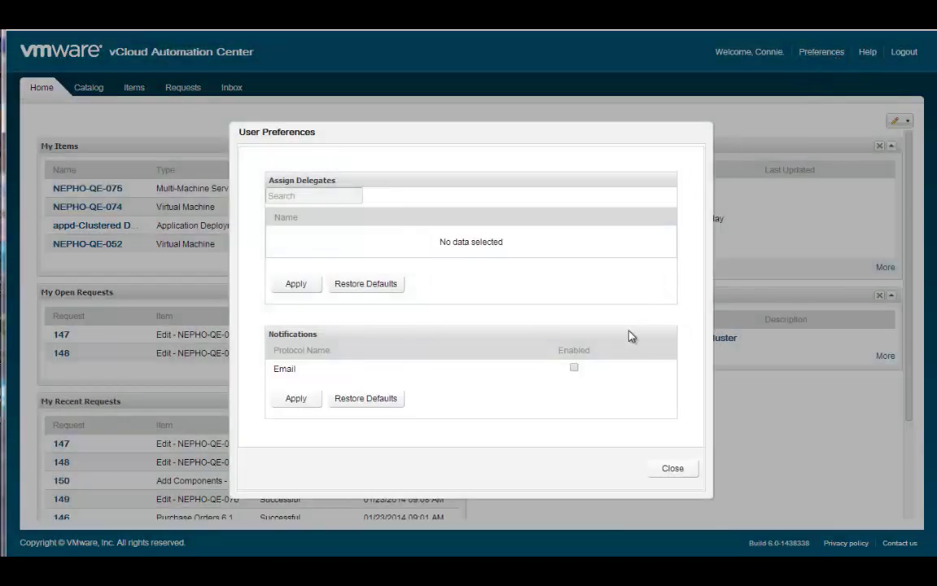
pyautogui.click(575, 370)
pyautogui.click(670, 469)
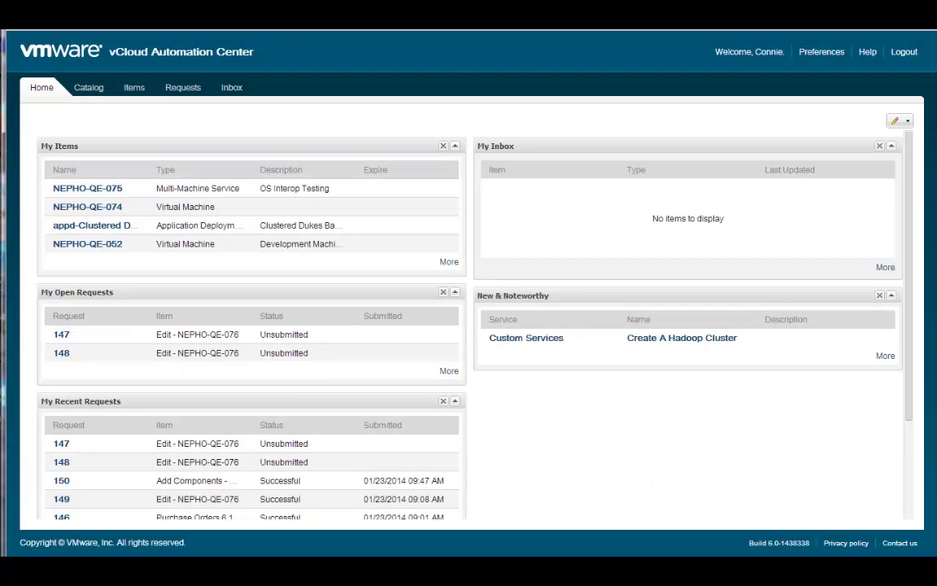